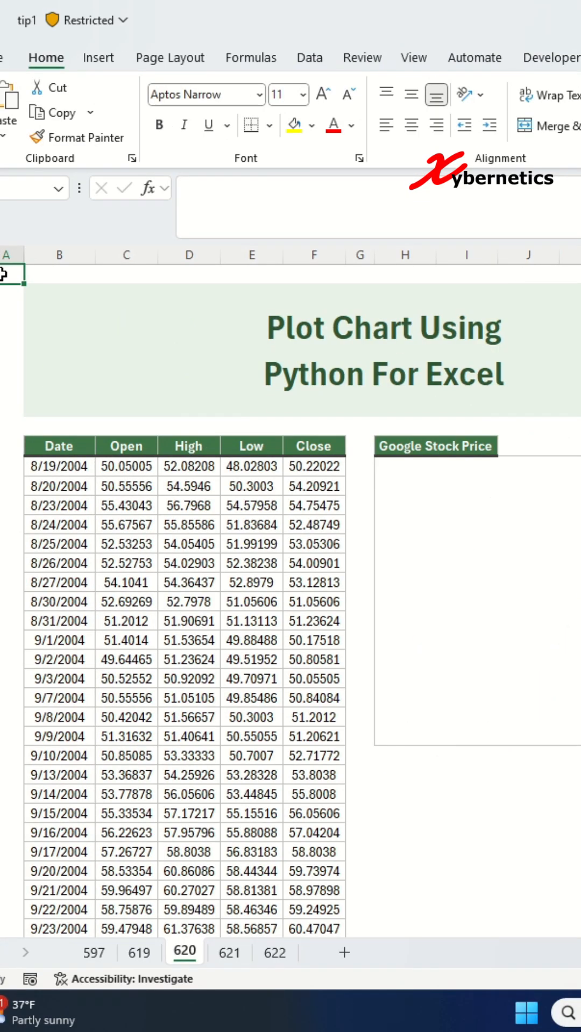
text(=)
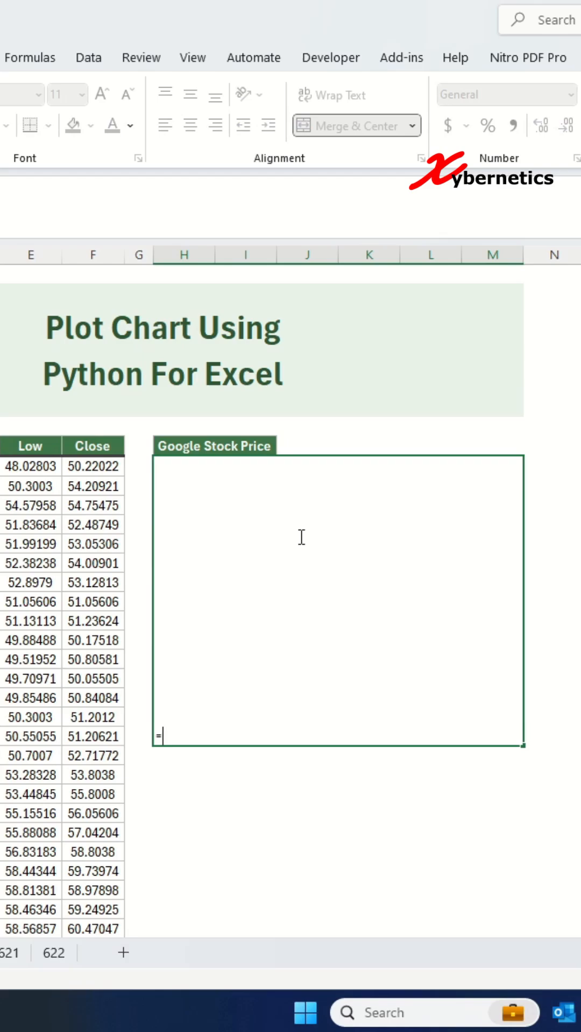
text(py)
Make the cell a =PY cell with df=xl("B4:F4435", headers=True) loading the stock table
key(Tab)
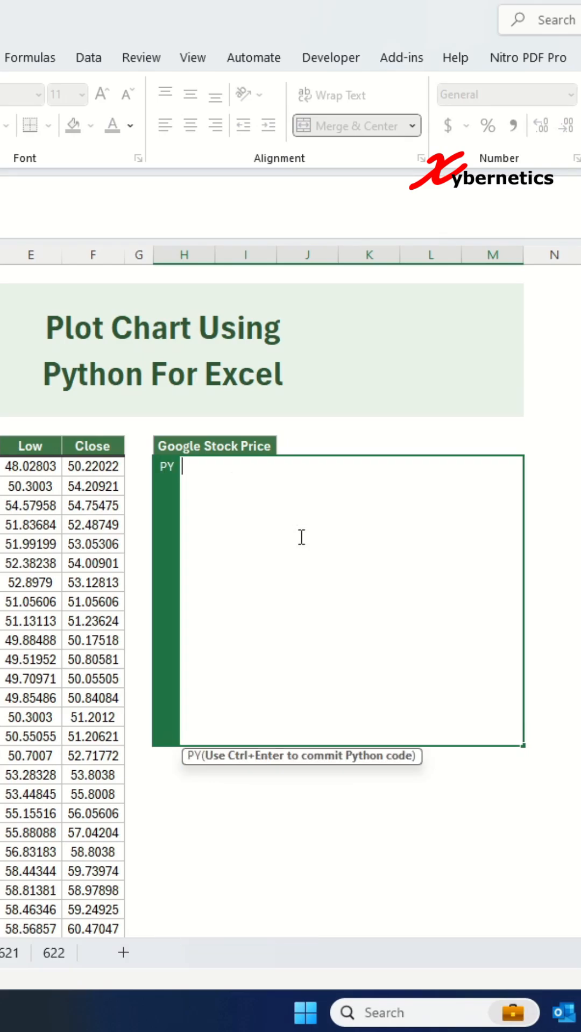
text(f=)
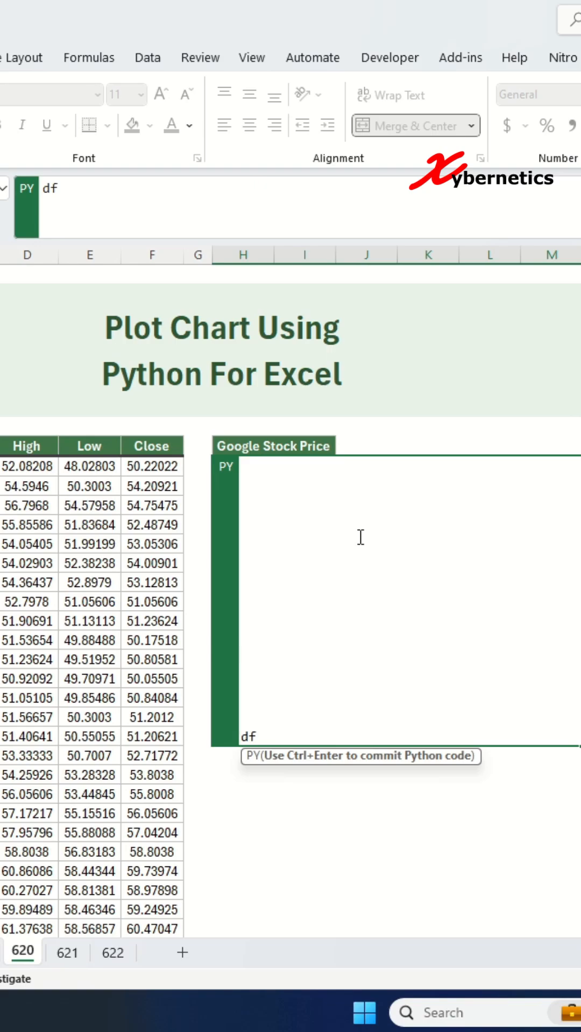
text(=xl("B4:F4435", headers=True))
drag(30, 446, 92, 929)
key(ctrl+shift+Down)
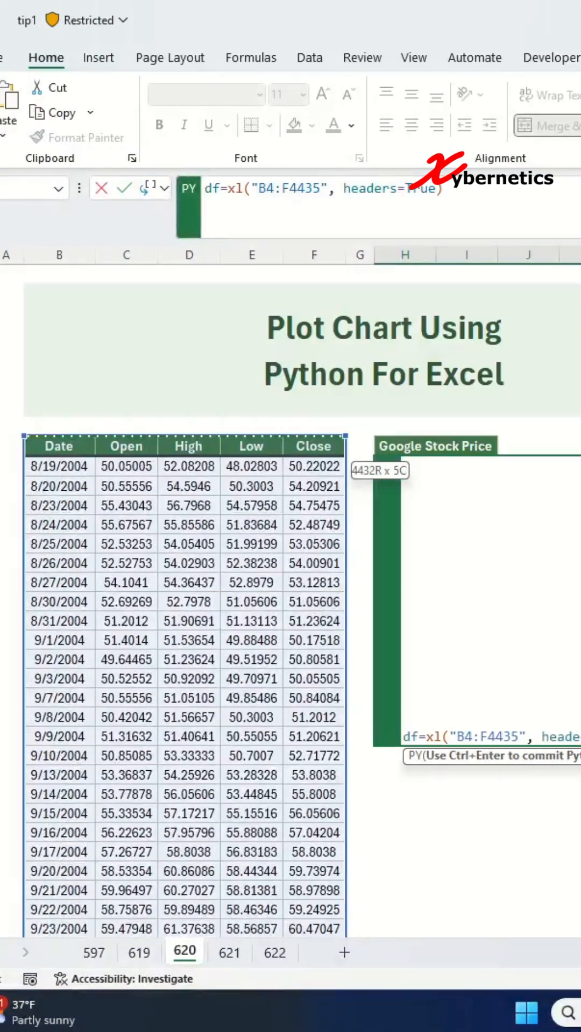
Add ax=df["High"].plot(kind="line",color="green",title="2002-2022") on a new code line
key(Return)
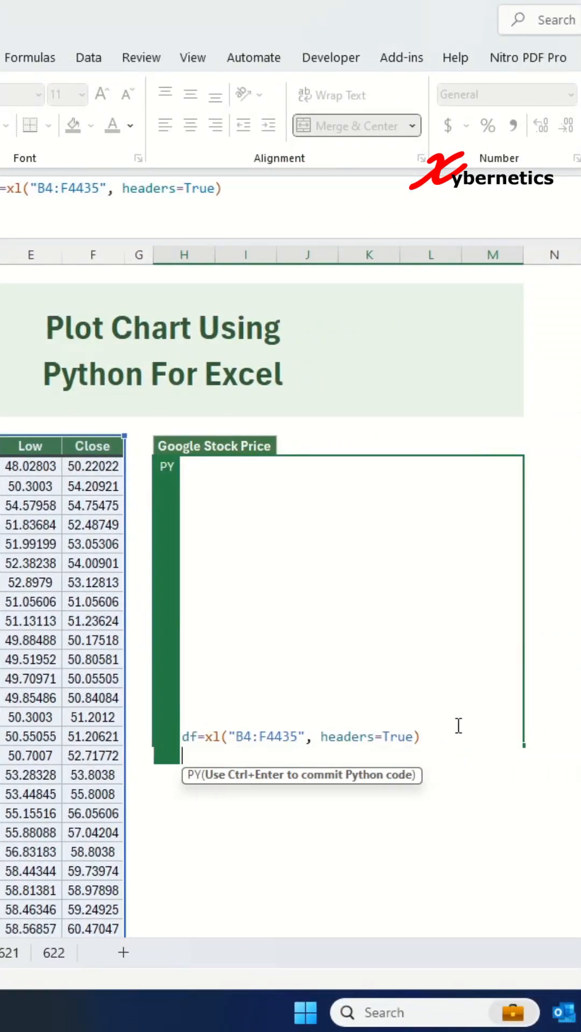
text(ax=df["High")
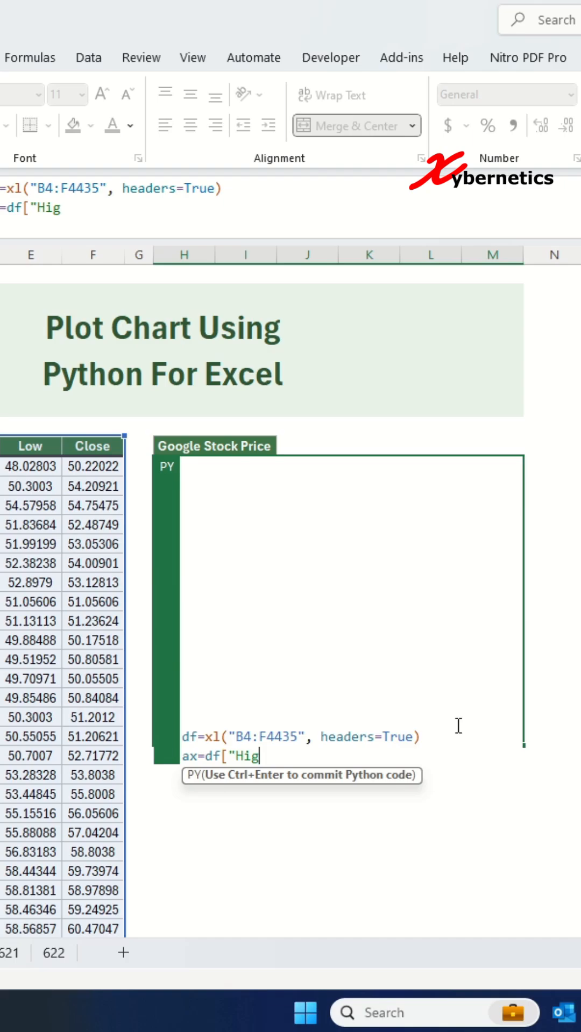
text(].plot(kind)
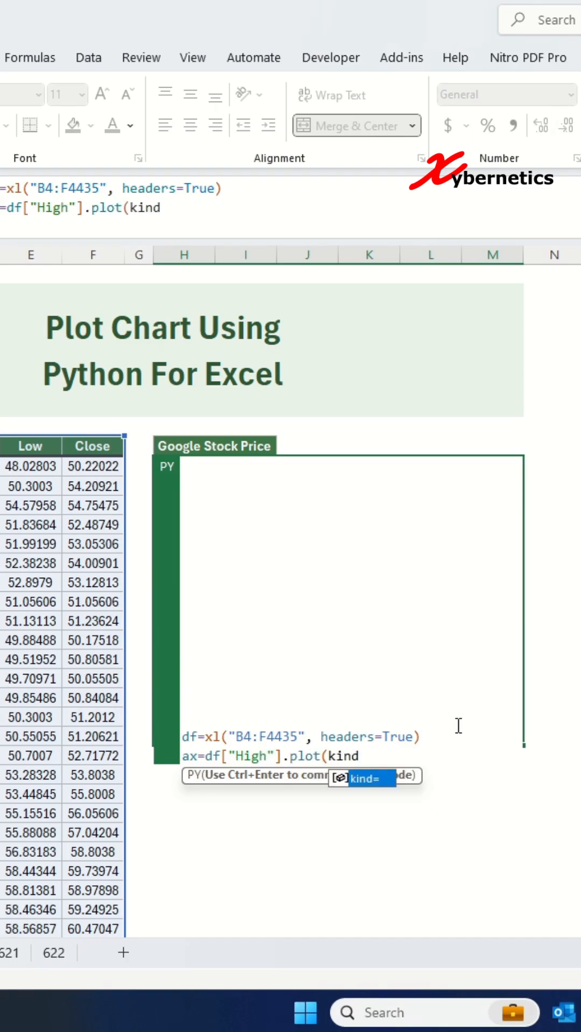
text(="line",color="green)
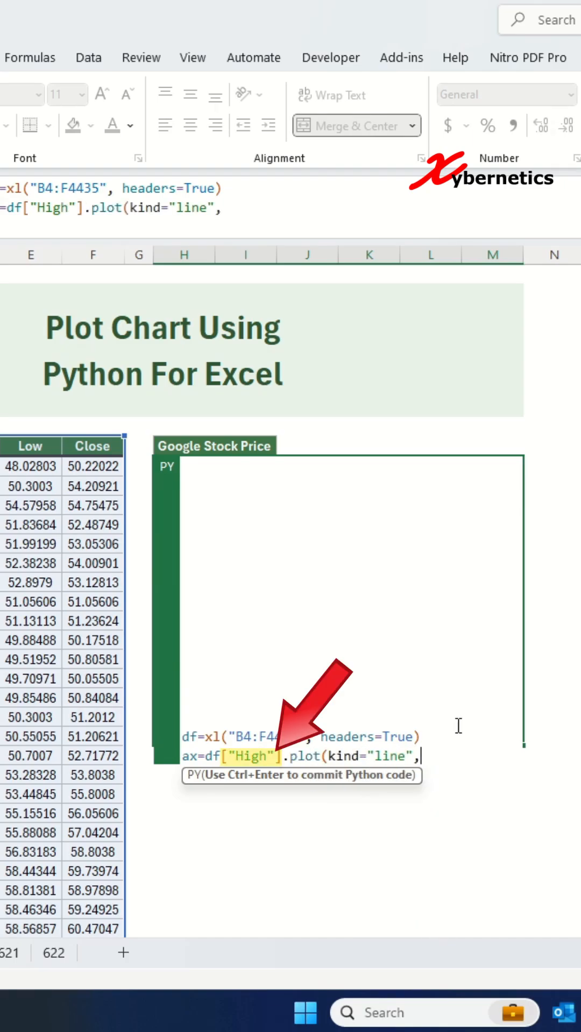
text(",)
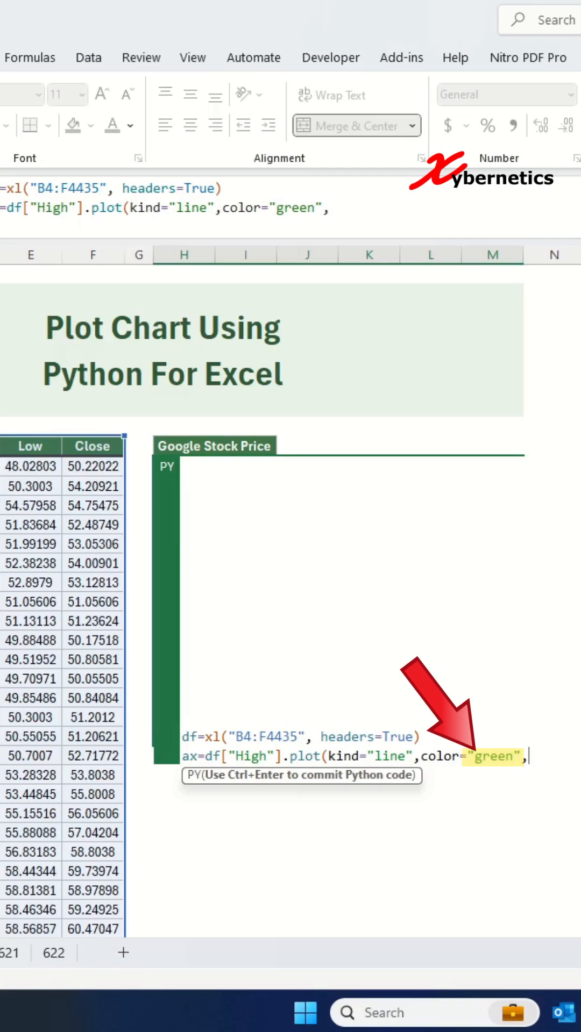
text(title="2)
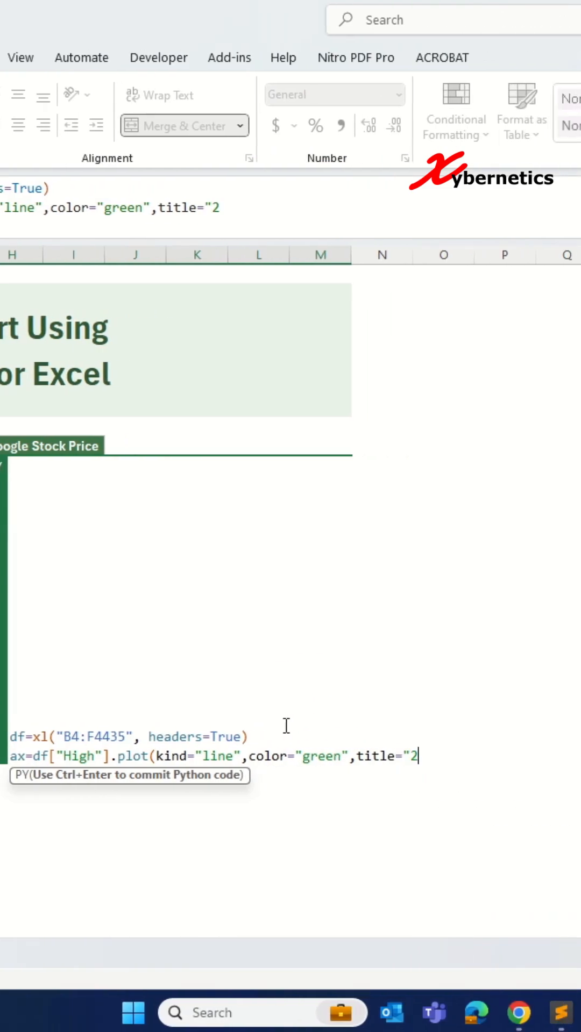
text(022)
key(BackSpace)
key(BackSpace)
key(BackSpace)
key(BackSpace)
text(200)
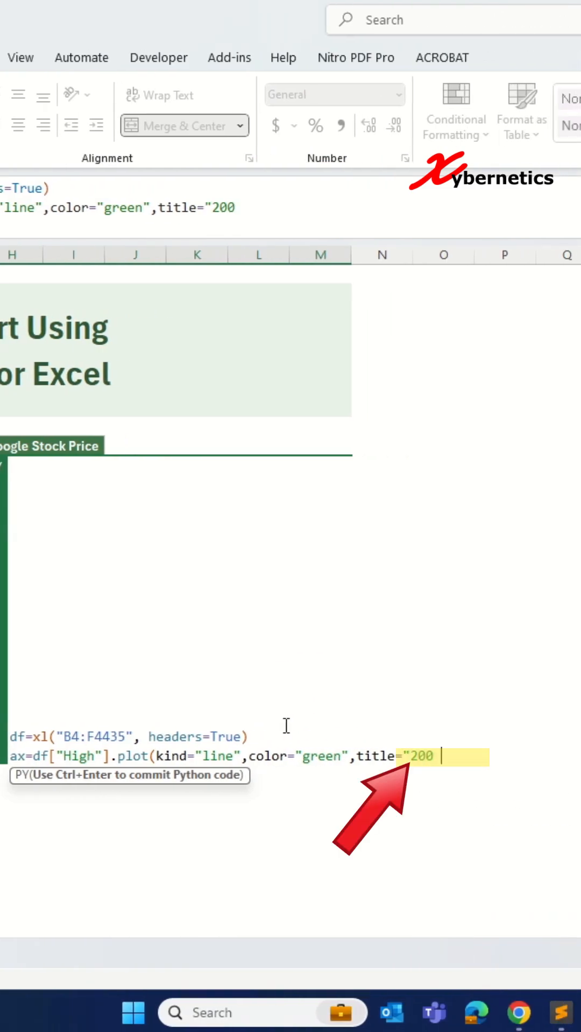
text(2-2022"))
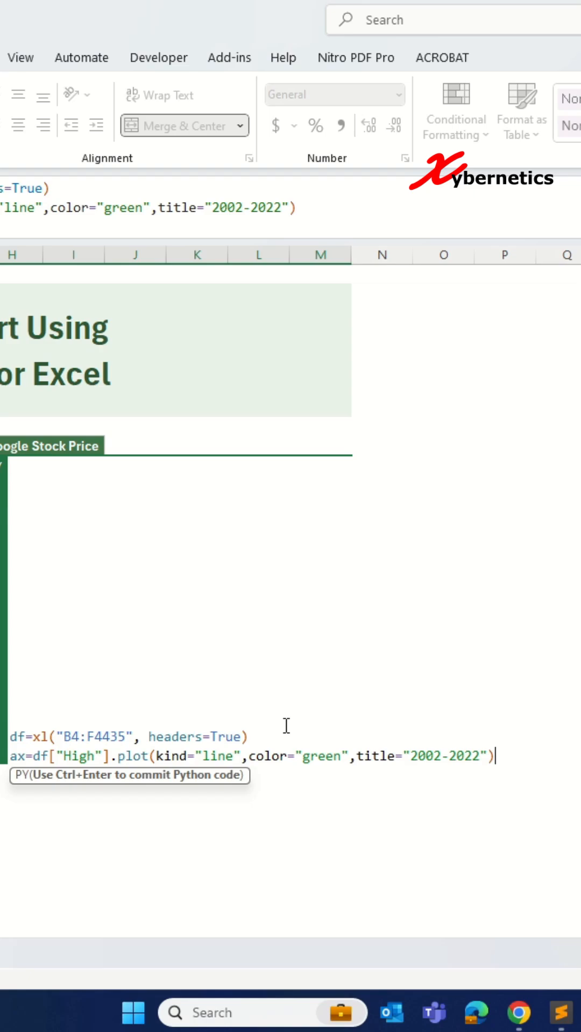
key(Return)
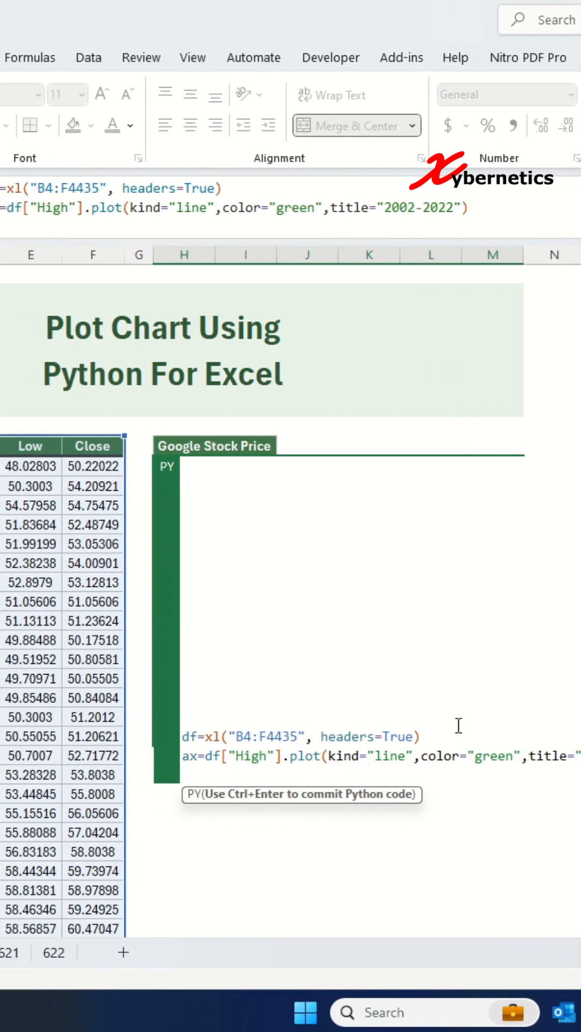
Commit the code with Ctrl+Enter and return the Python output as an Excel value to render the chart
key(ctrl+Return)
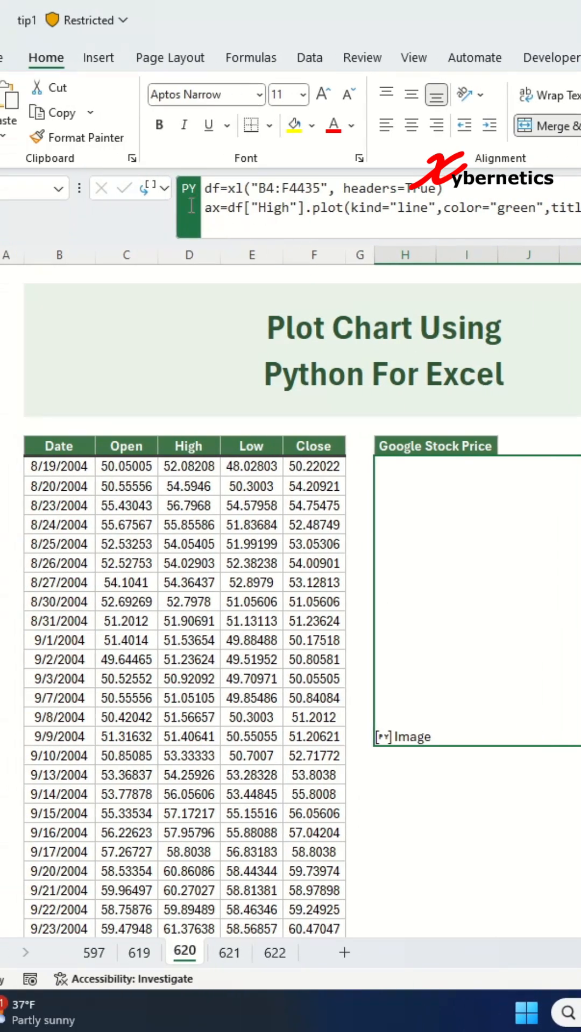
click(153, 188)
click(197, 271)
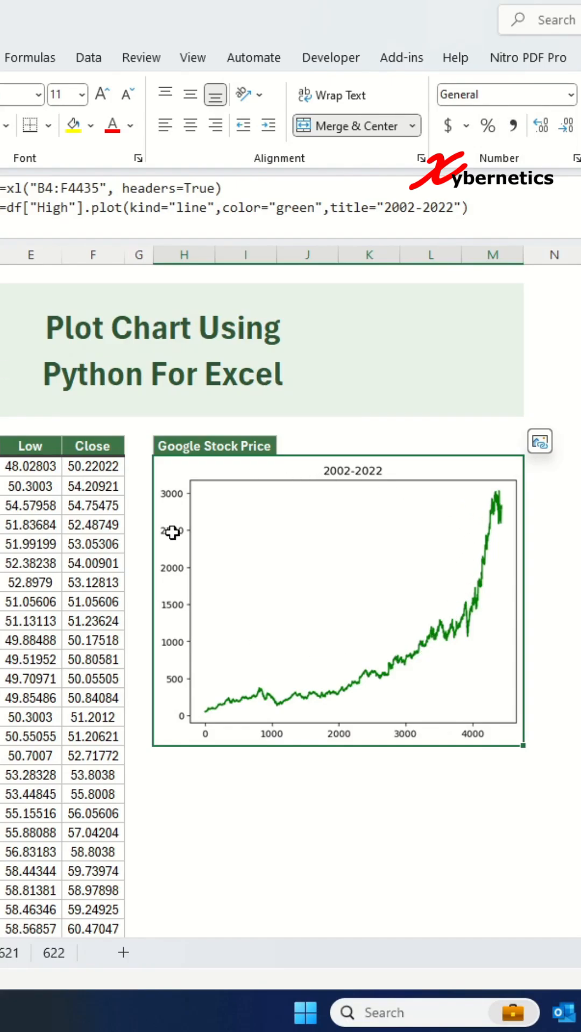
Add a loop over ax.spines.values() calling spine.set_visible(False) and rerun the cell
double_click(442, 526)
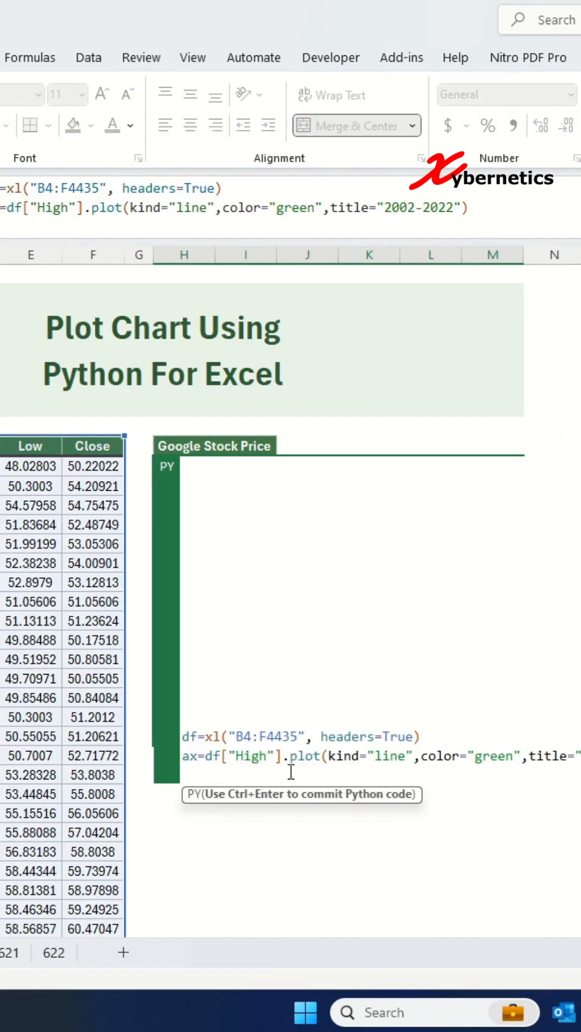
text(for spine in ax.spines.values():)
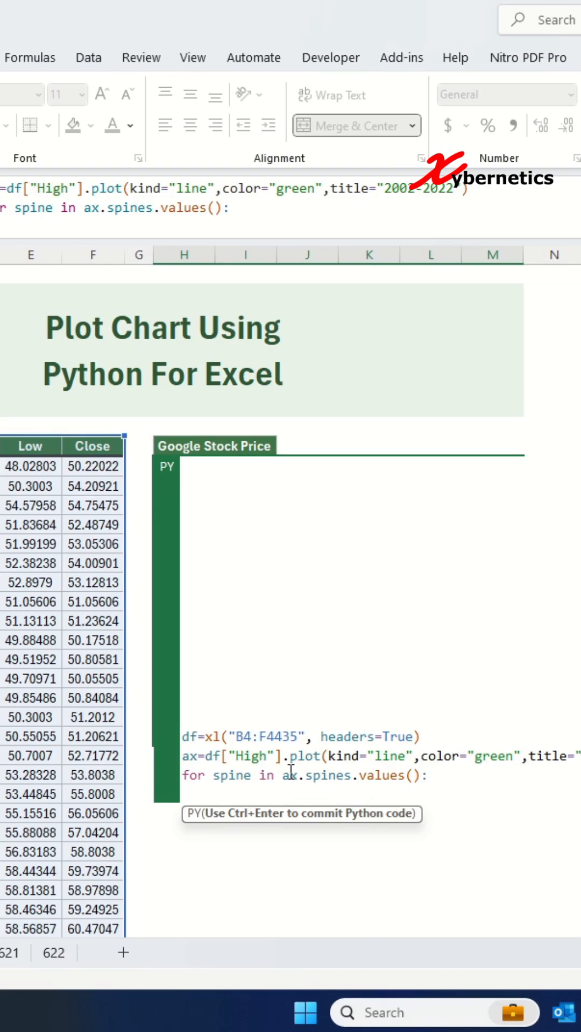
key(Return)
text(spine.set_visible(False))
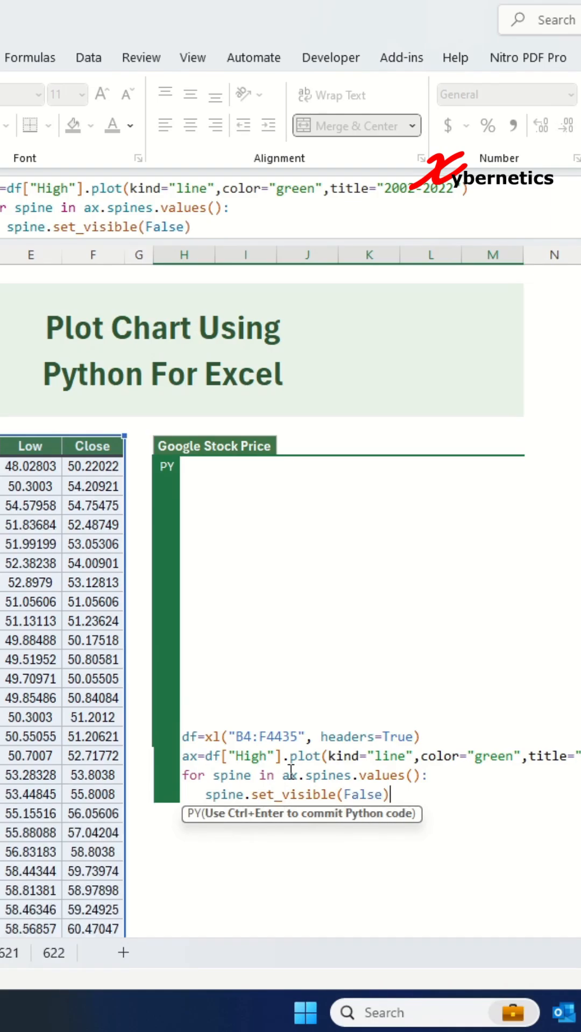
key(ctrl+Return)
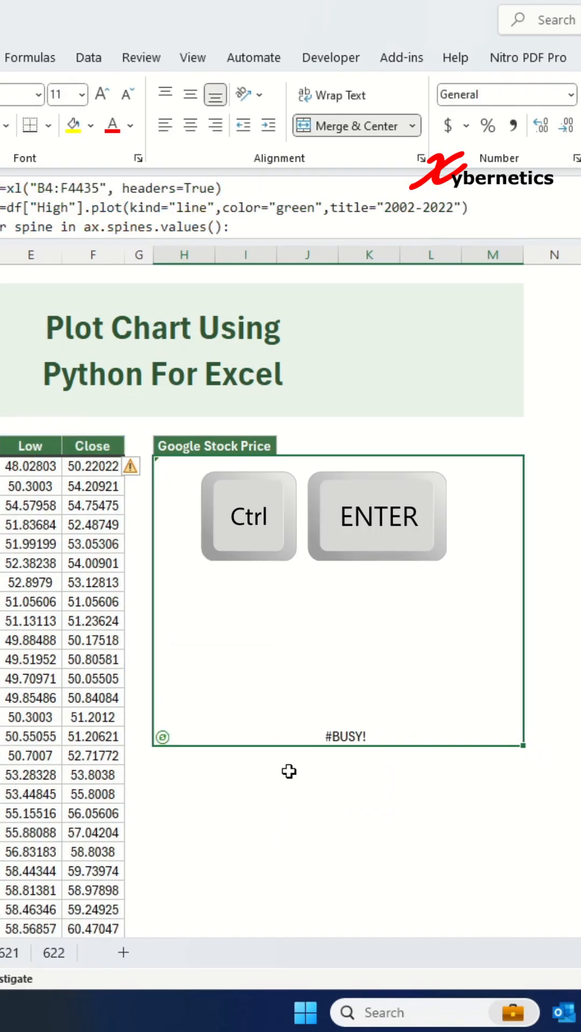